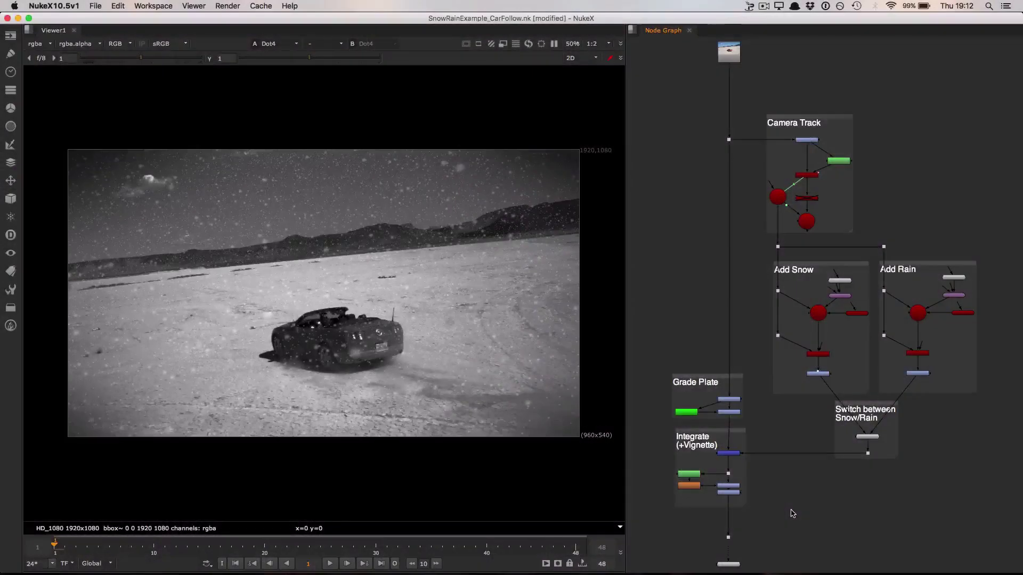
- Select the Add Snow and Add Rain groups and frame them in the node graph
click(825, 118)
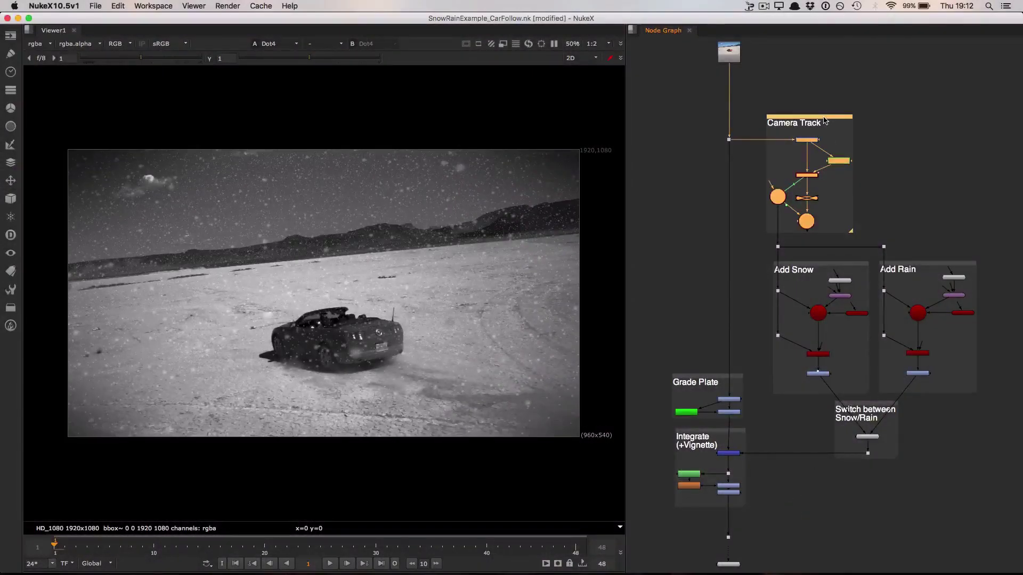
click(781, 187)
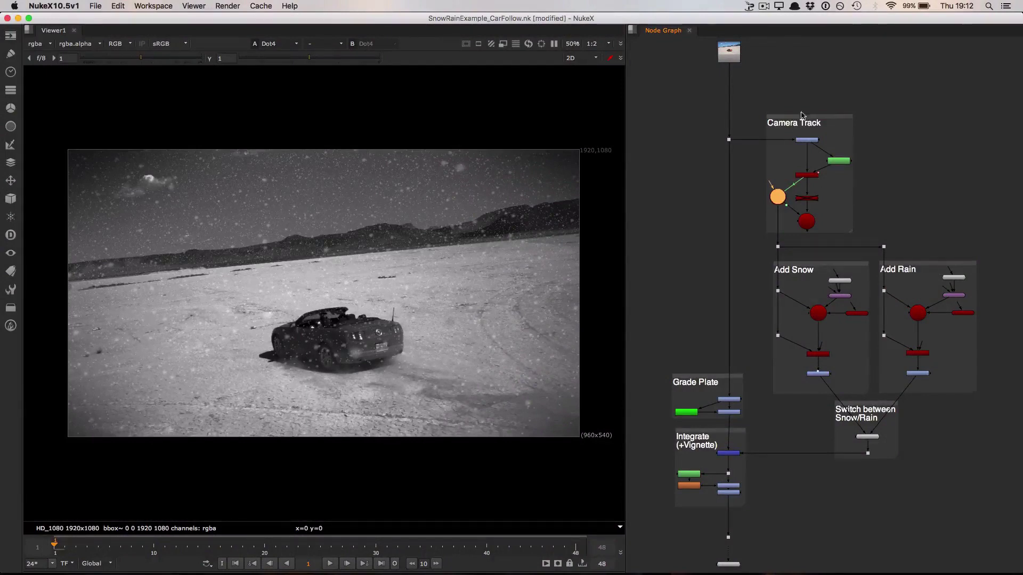
drag(759, 105, 864, 233)
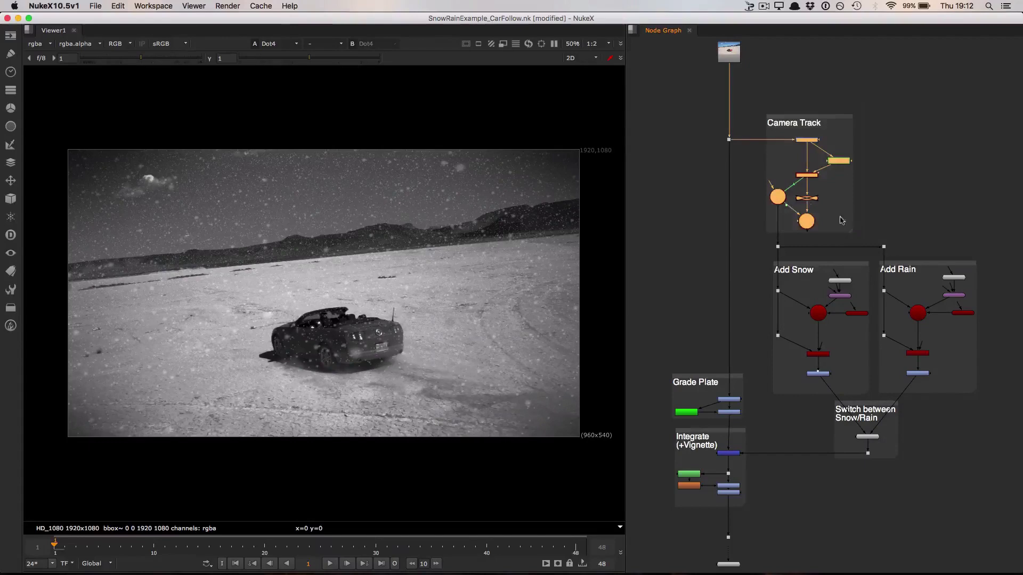
click(761, 319)
drag(766, 253, 983, 405)
key(f)
click(949, 434)
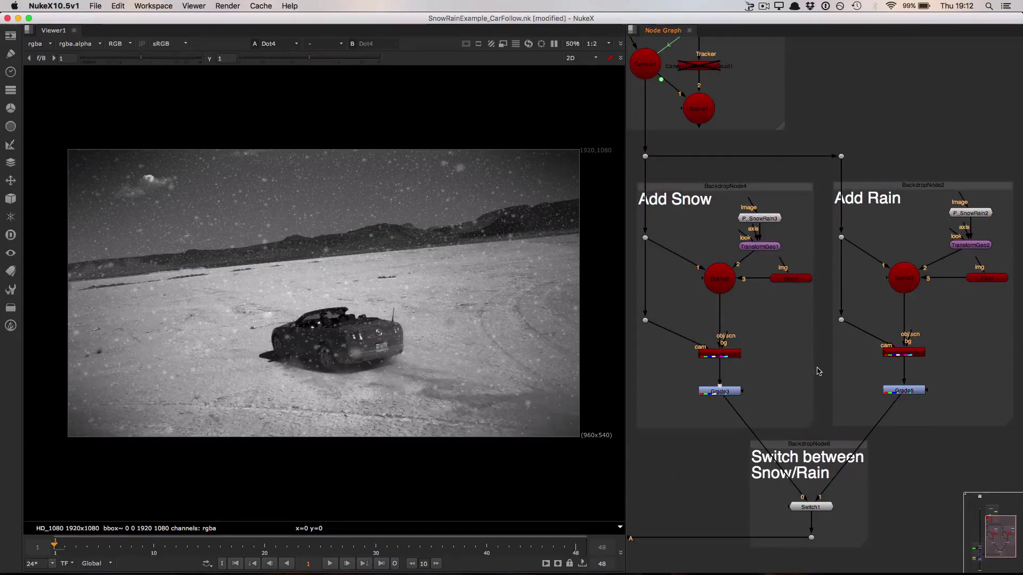
click(771, 220)
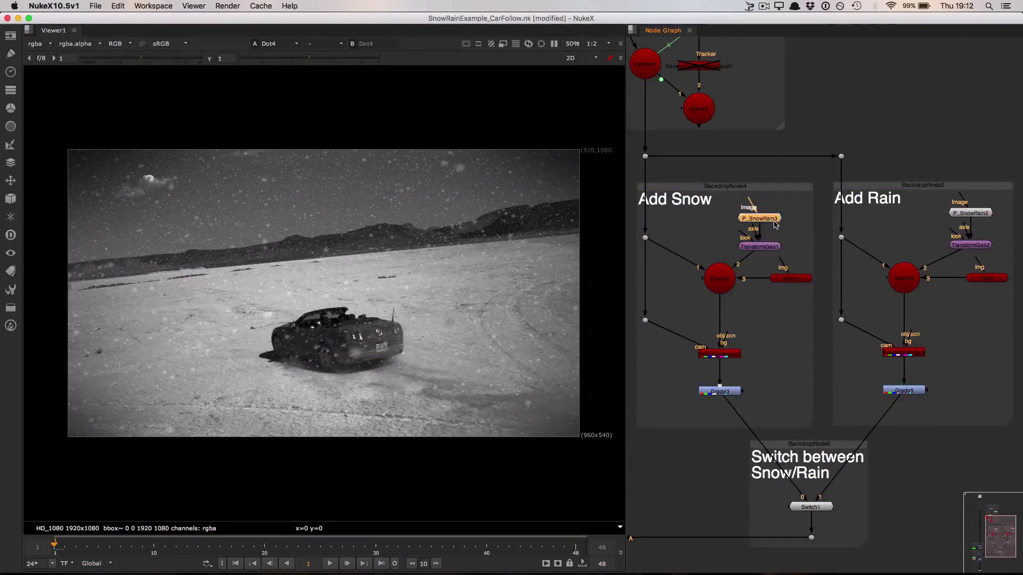
click(767, 247)
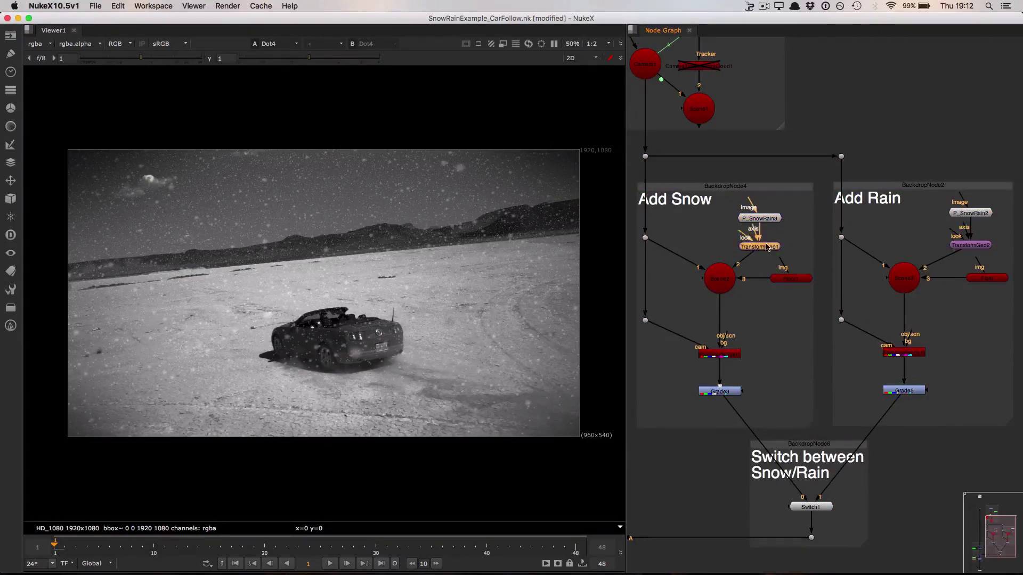
click(727, 279)
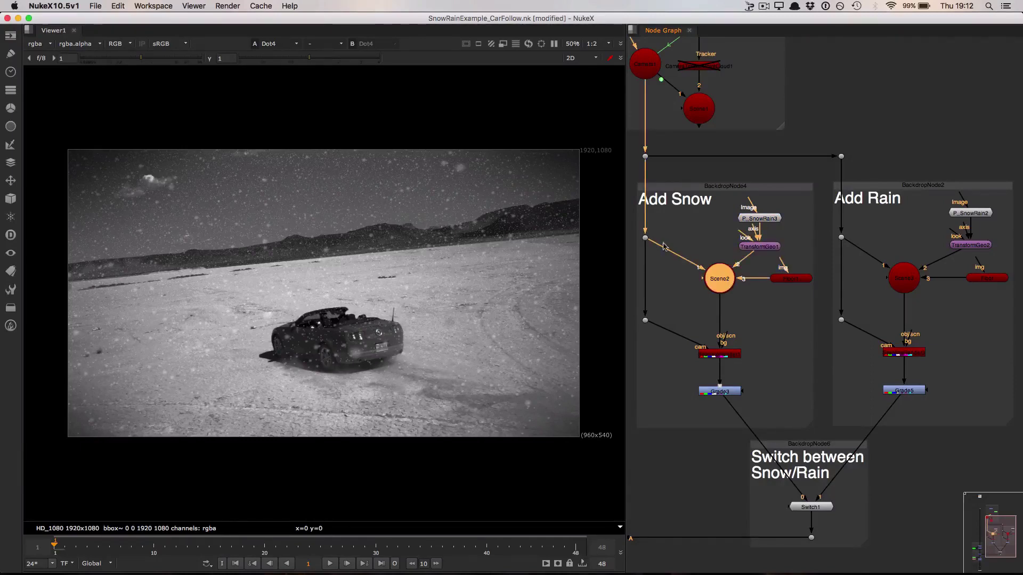
click(782, 280)
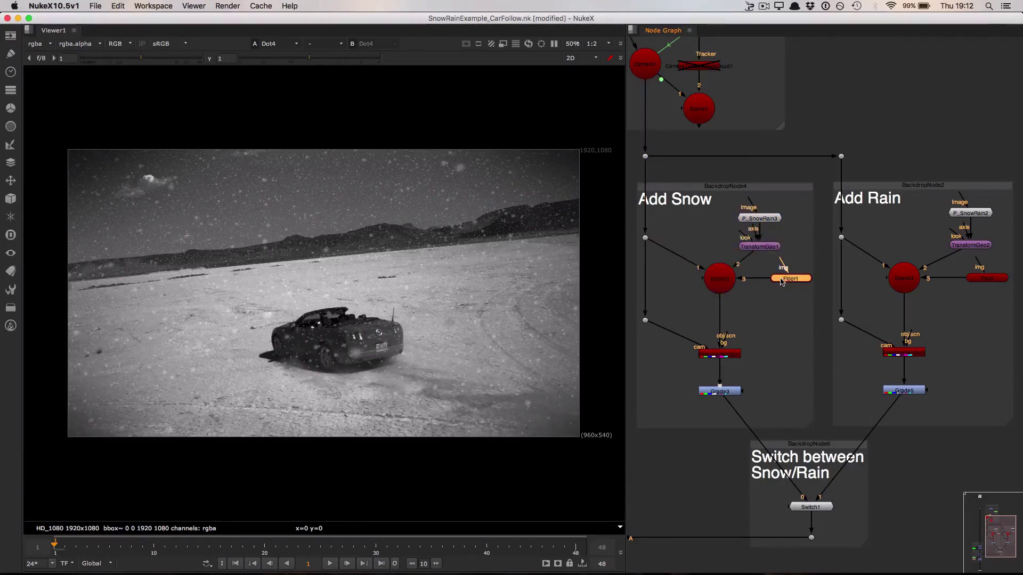
click(719, 354)
click(723, 394)
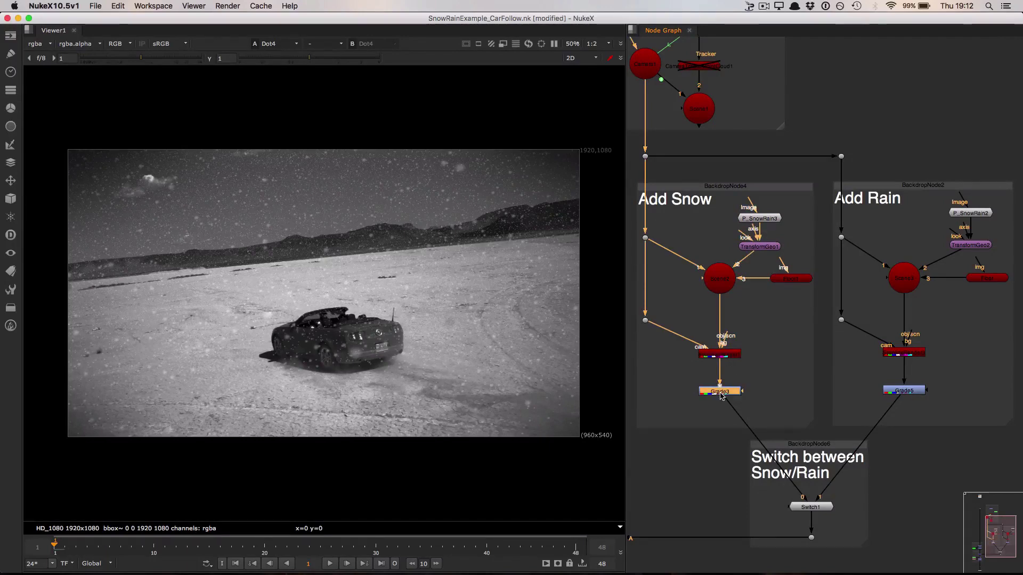
middle_drag(790, 418, 793, 354)
click(800, 391)
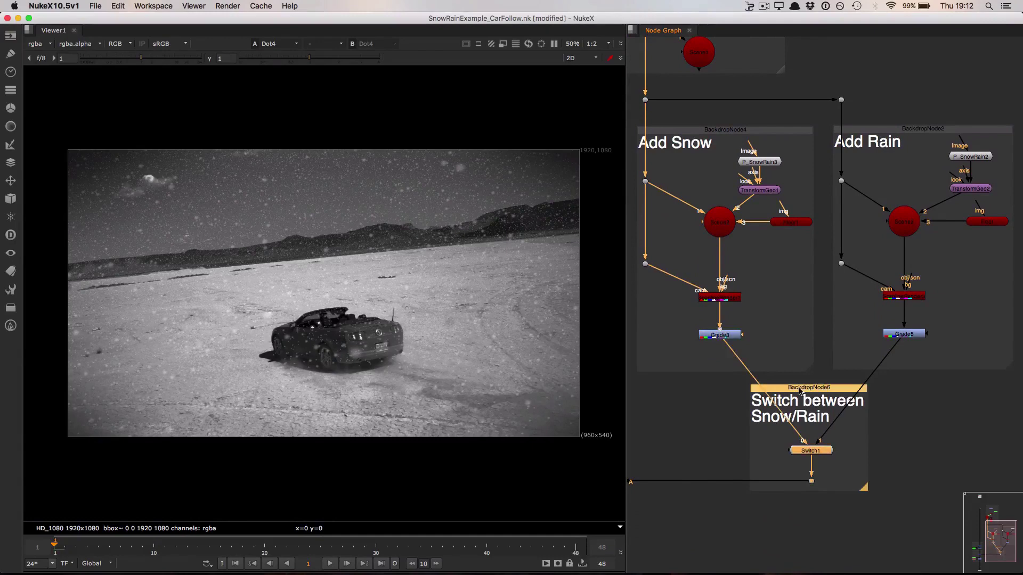
double_click(811, 450)
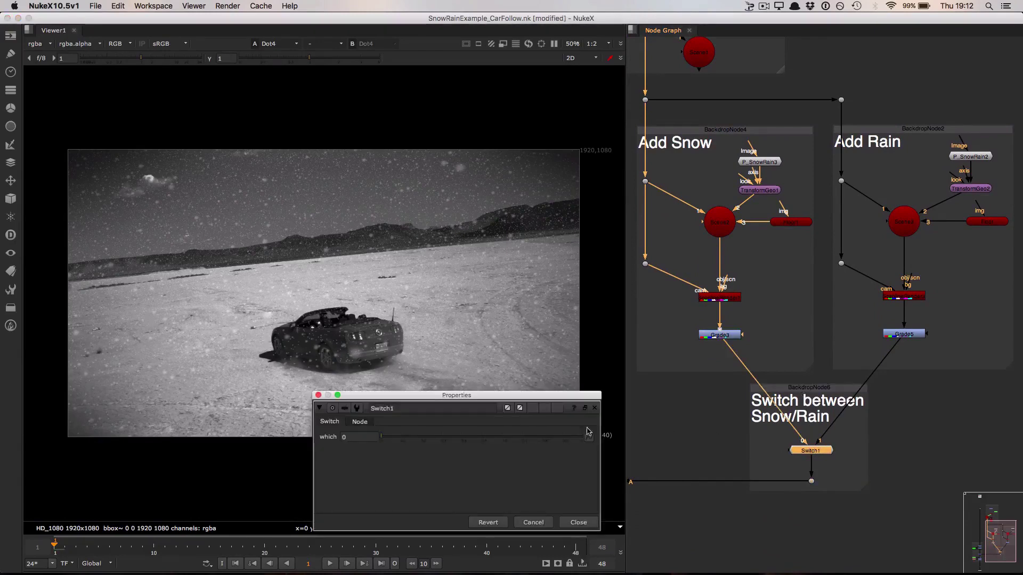
click(373, 434)
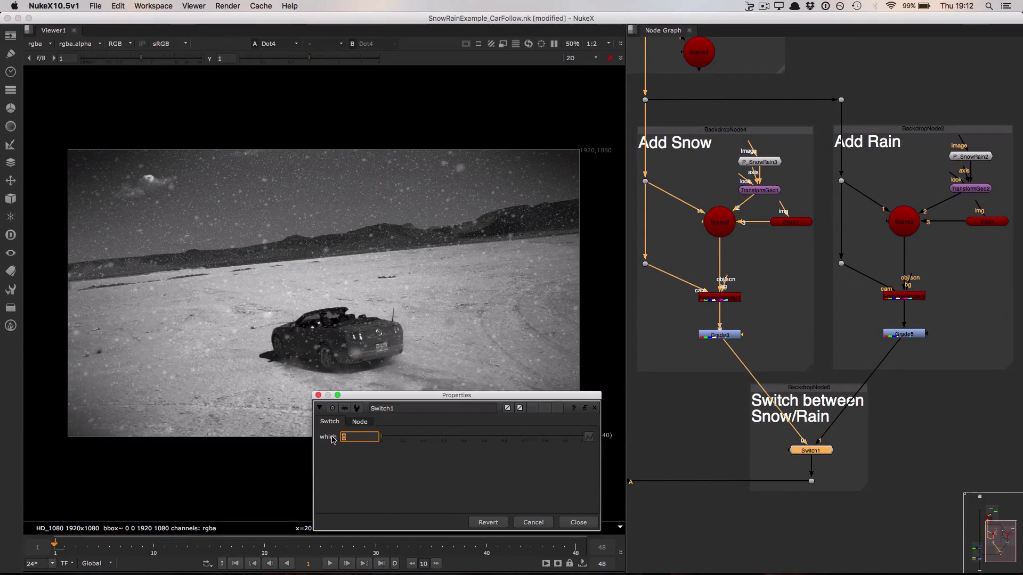
key(Return)
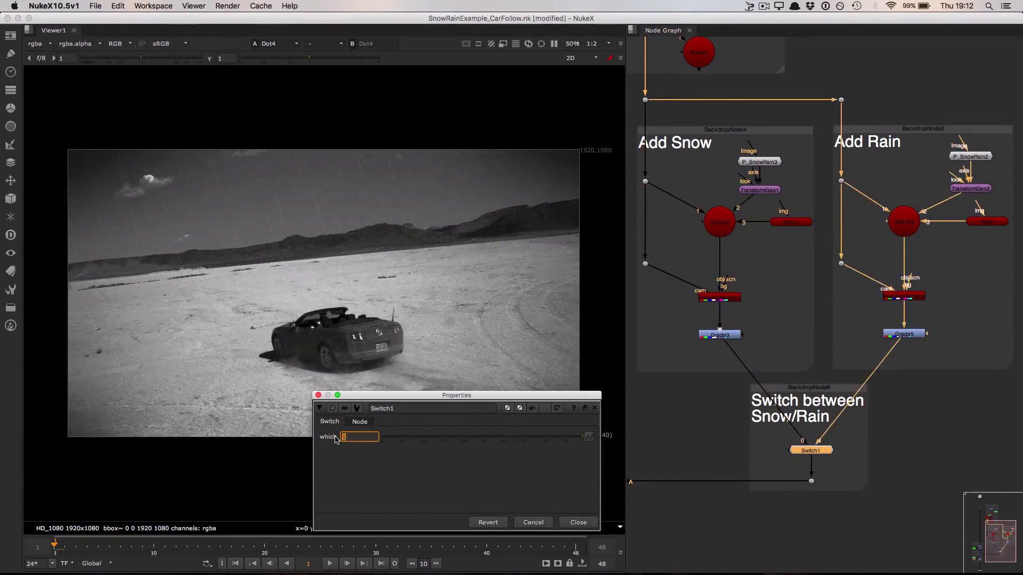
text(0)
key(Return)
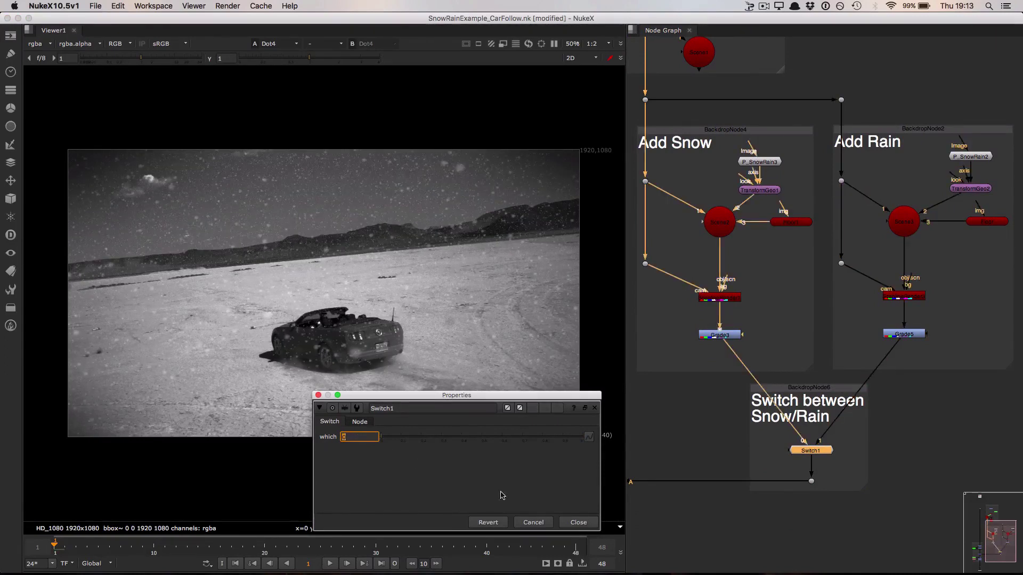
click(575, 522)
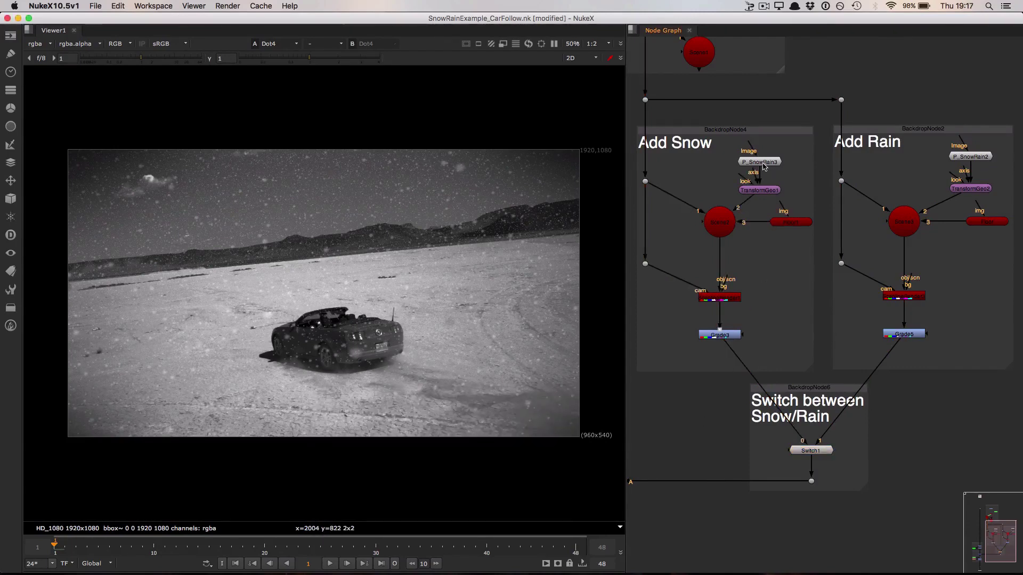
- Open P_SnowRain3's settings and review its Emitter, Look and Forces tabs
double_click(763, 163)
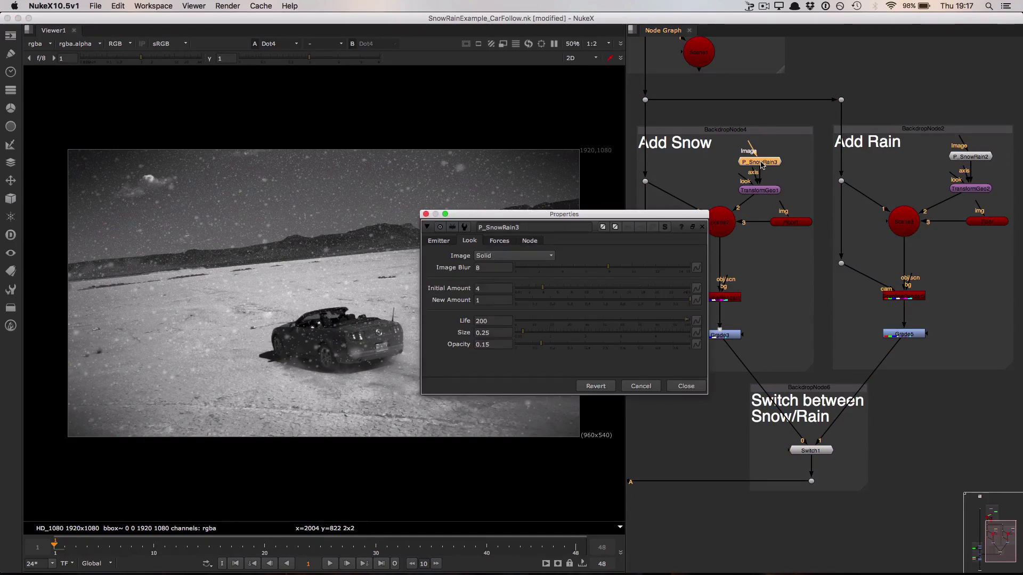
click(437, 243)
click(470, 242)
click(501, 241)
click(438, 242)
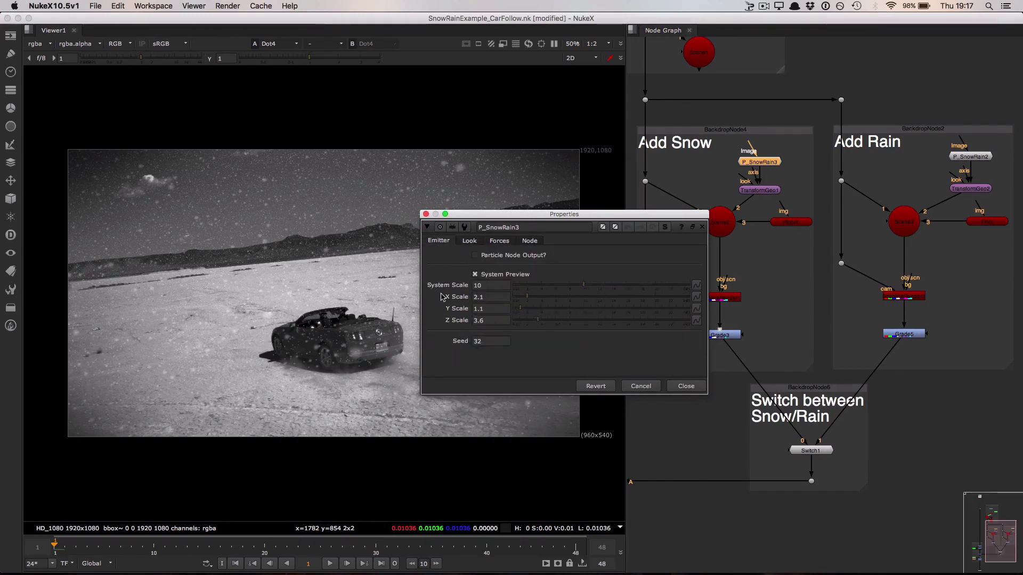
click(470, 241)
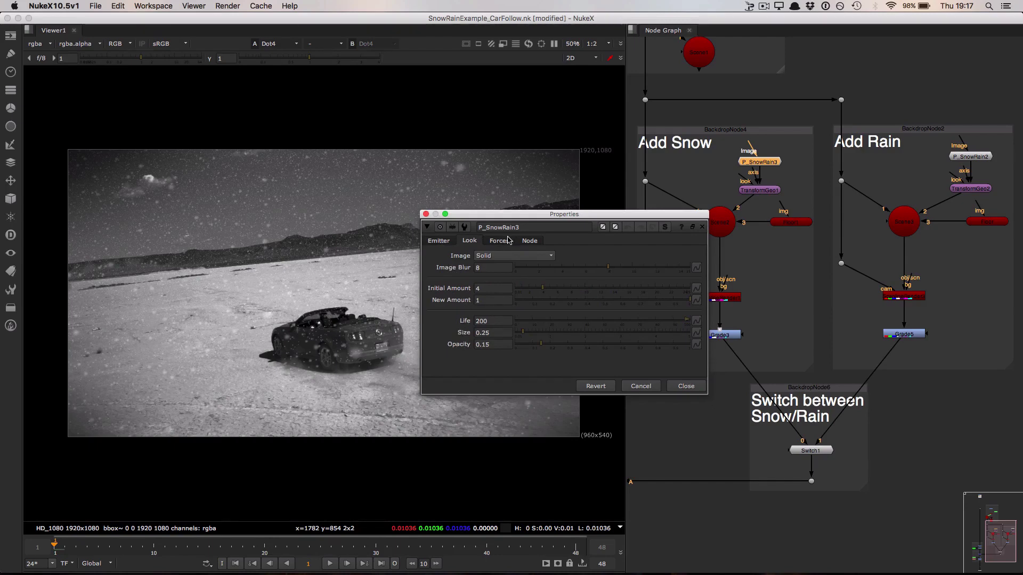
click(500, 241)
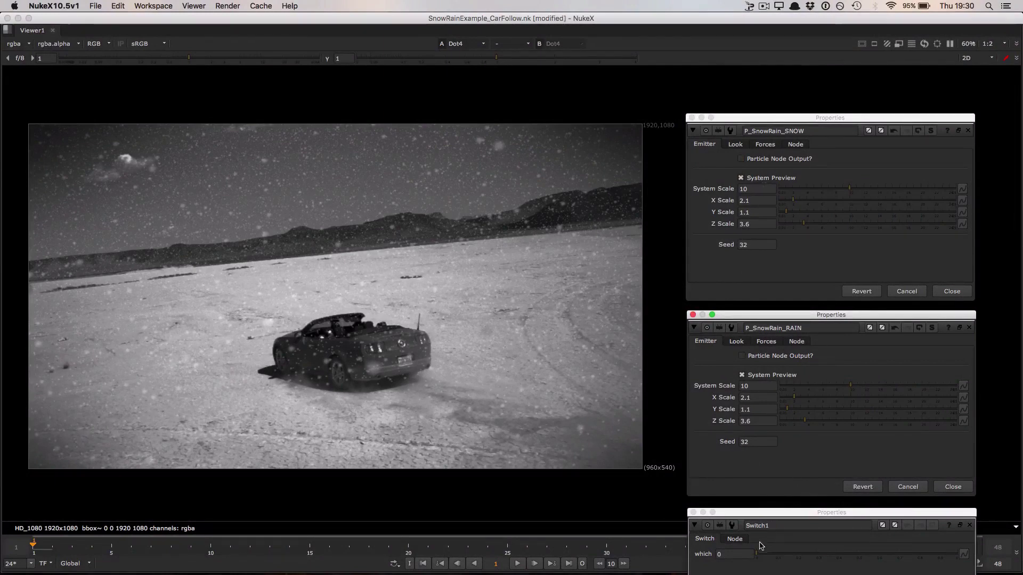
- Preview rain by setting Switch1's which to 1, then return it to 0 for snow
click(736, 553)
text(1)
key(Return)
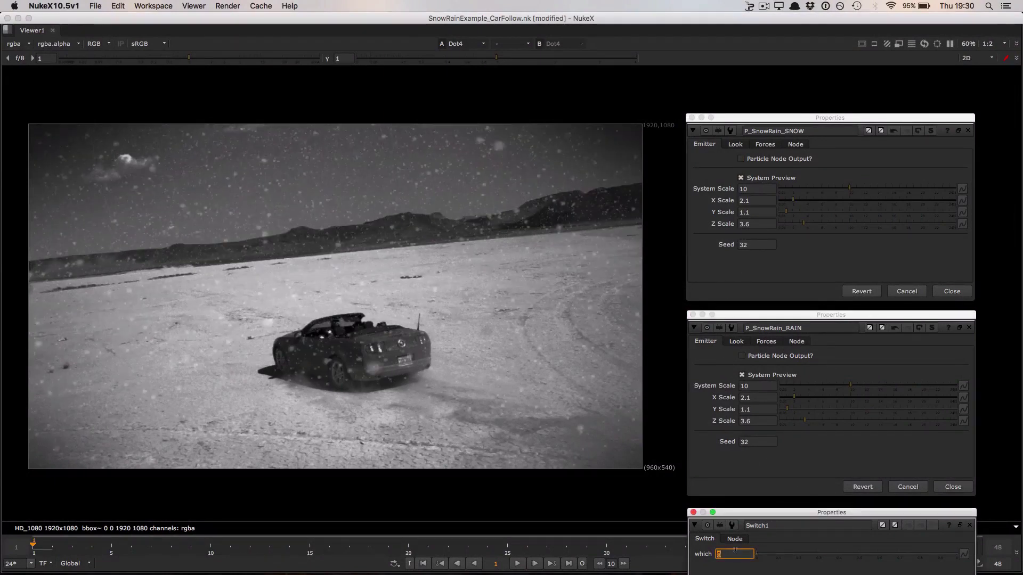
text(0)
key(Return)
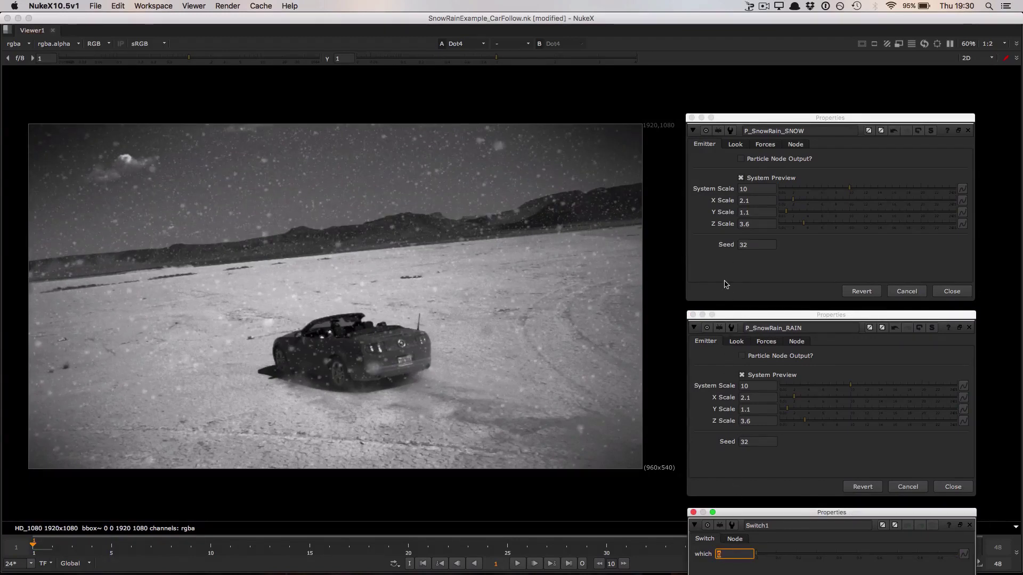
- Show both emitters' Look settings and compare their Size and Image Blur values
click(735, 144)
click(734, 344)
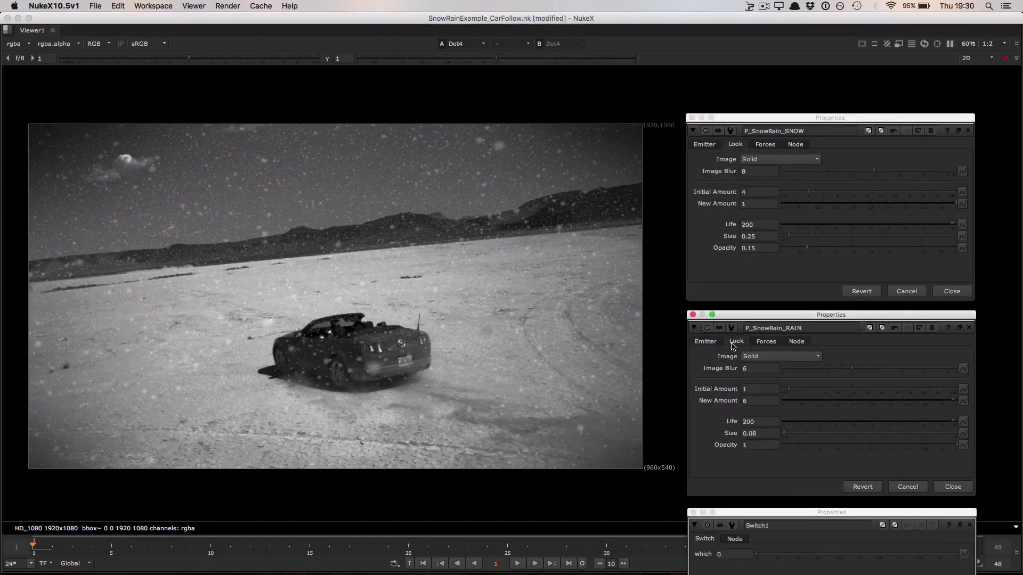
click(731, 554)
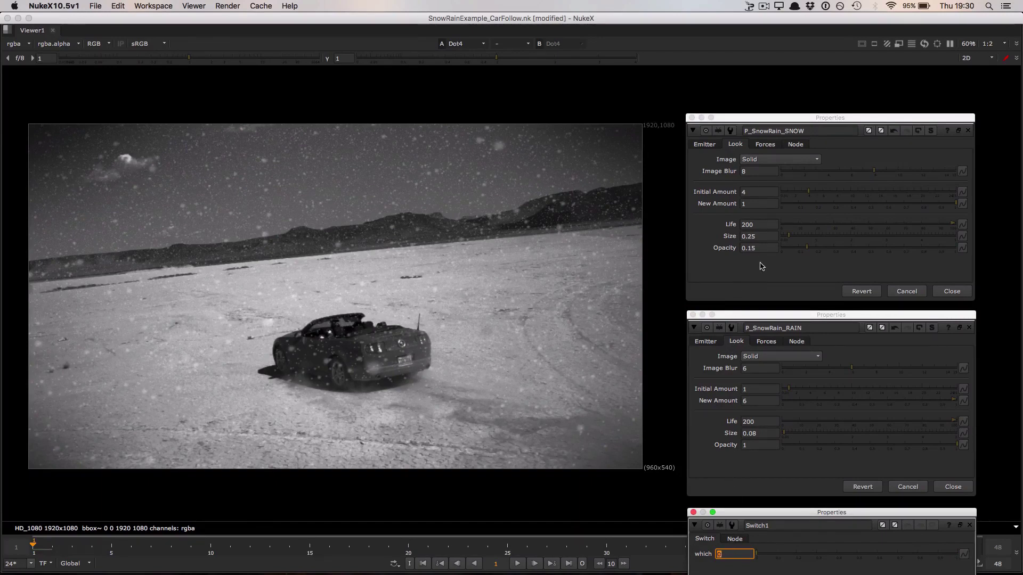
drag(762, 235, 735, 235)
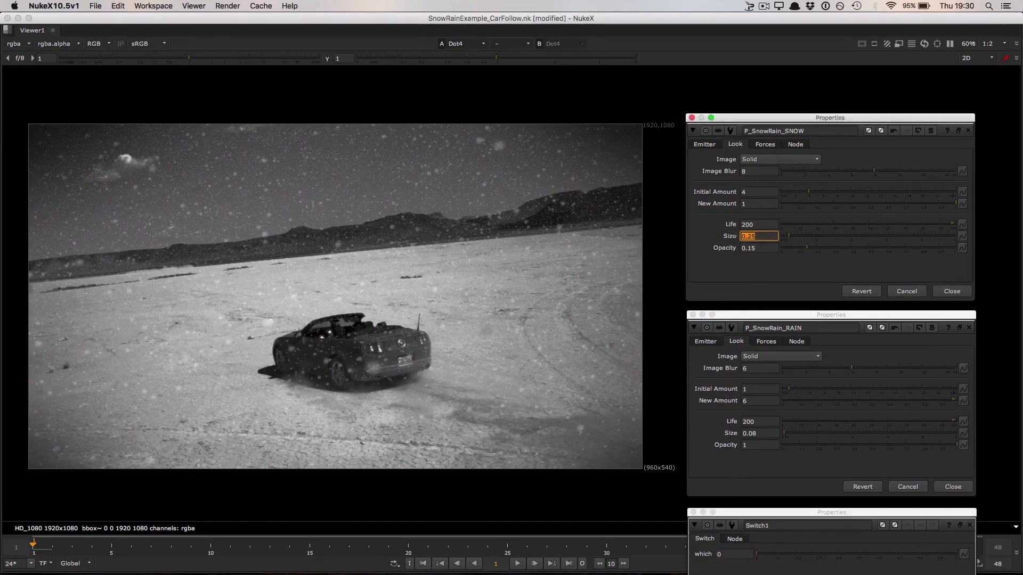
double_click(767, 431)
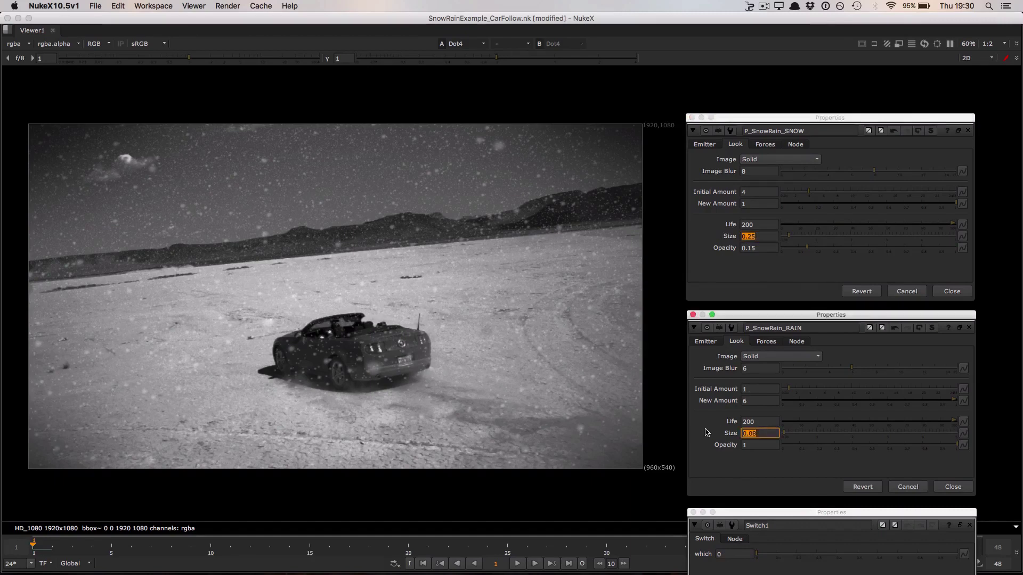
double_click(754, 170)
drag(757, 367, 715, 371)
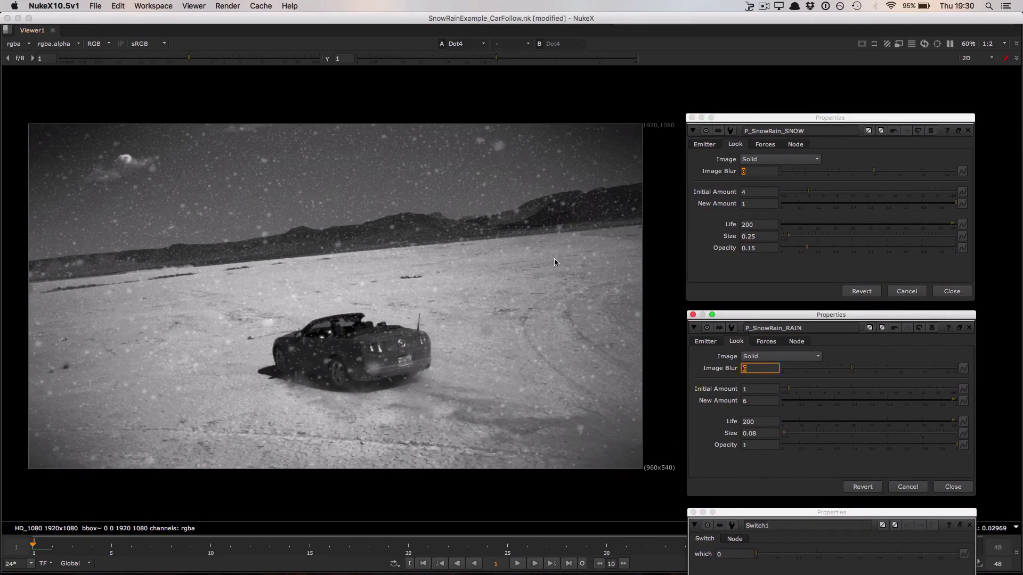
- Set Switch1's which to 1 to output the rain version
click(742, 552)
text(1)
key(Return)
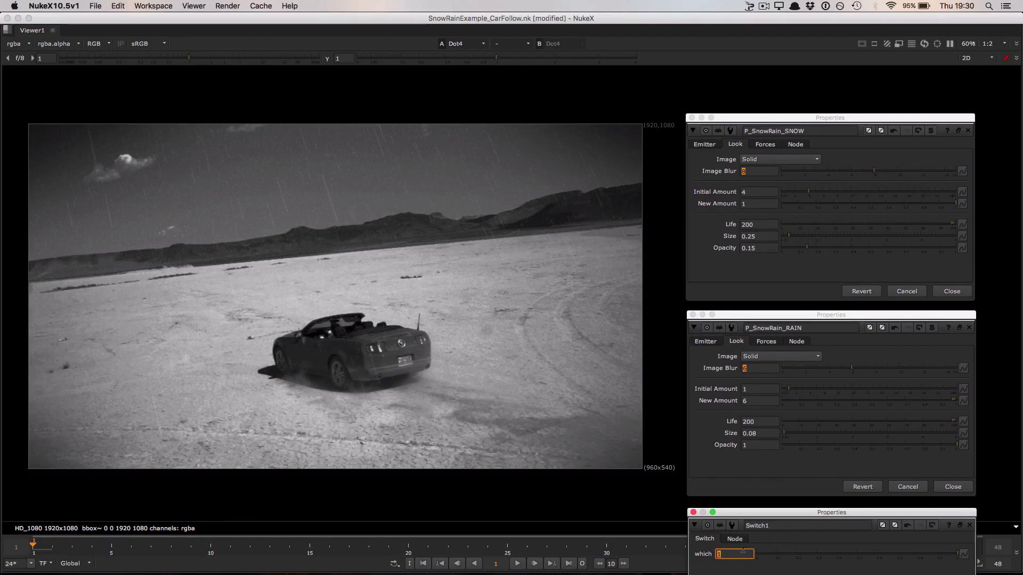
- Compare the SNOW and RAIN emitters' Forces settings, checking Initial Velocity y and Drag
click(765, 145)
click(767, 342)
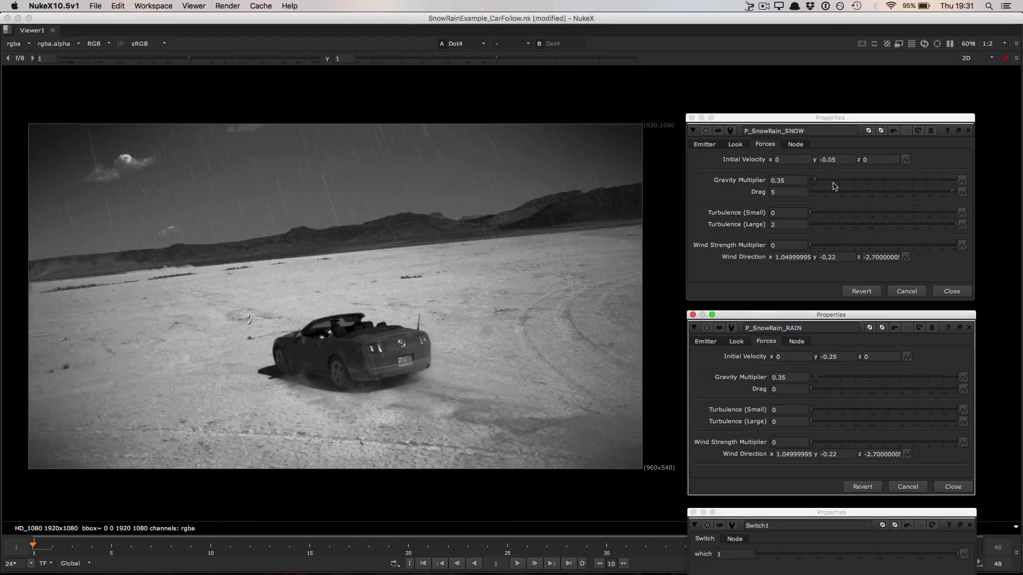
drag(841, 158, 823, 158)
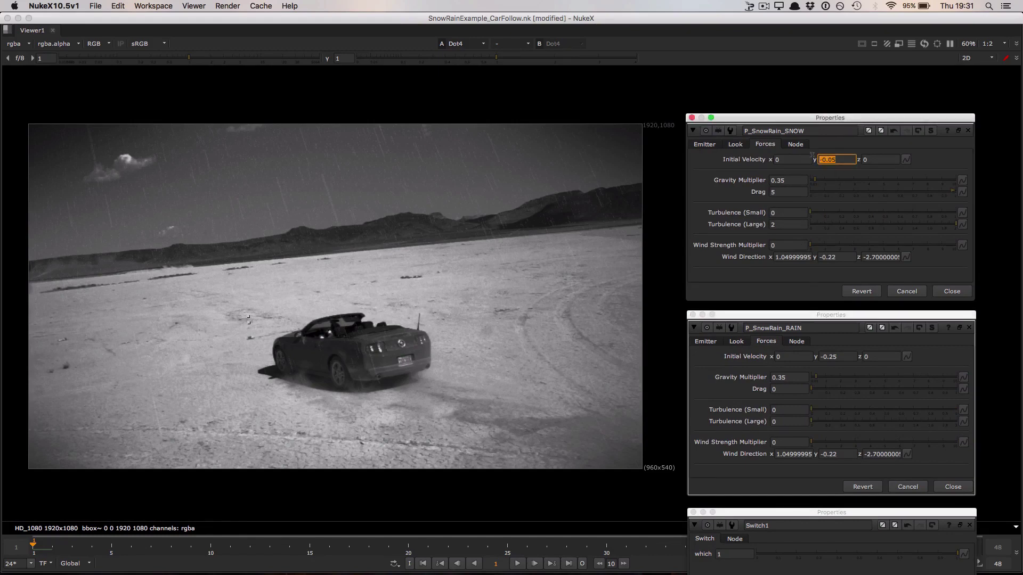
click(842, 159)
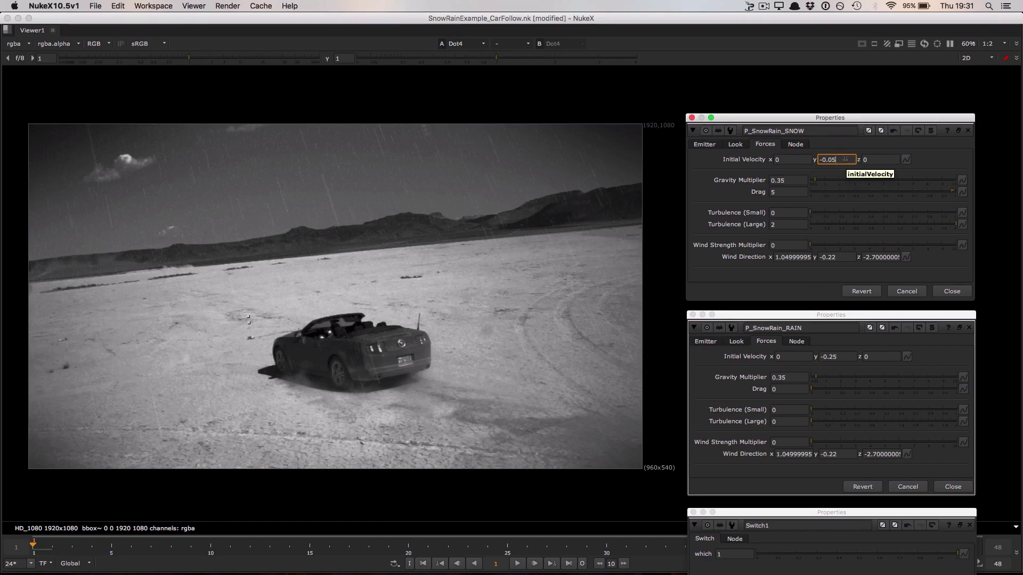
click(836, 357)
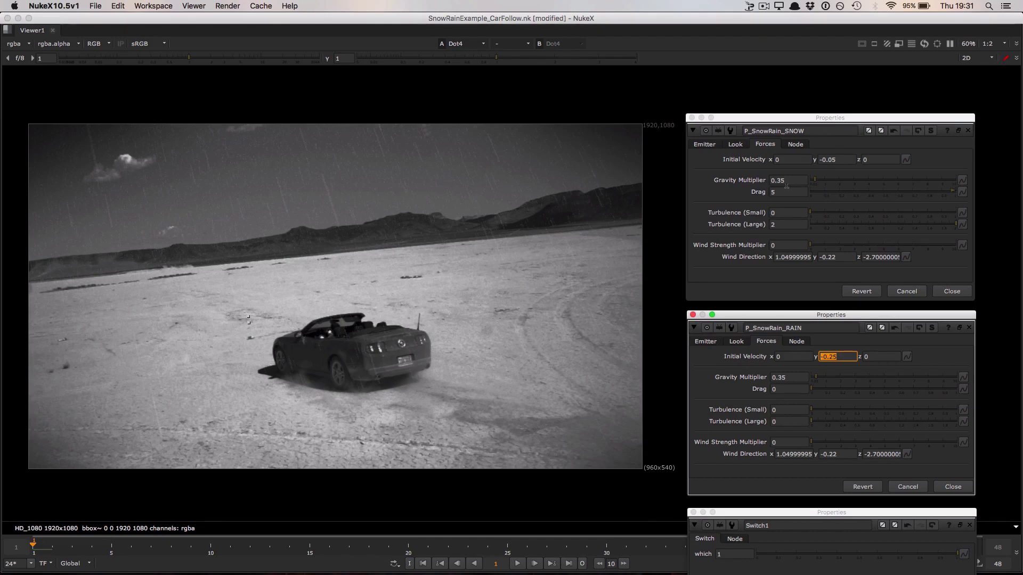
click(788, 190)
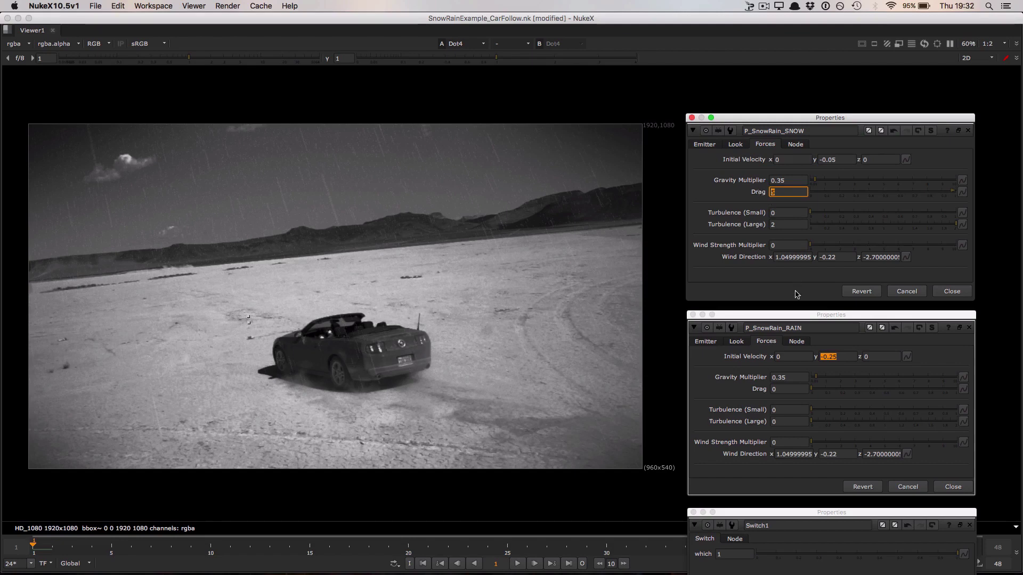
click(781, 387)
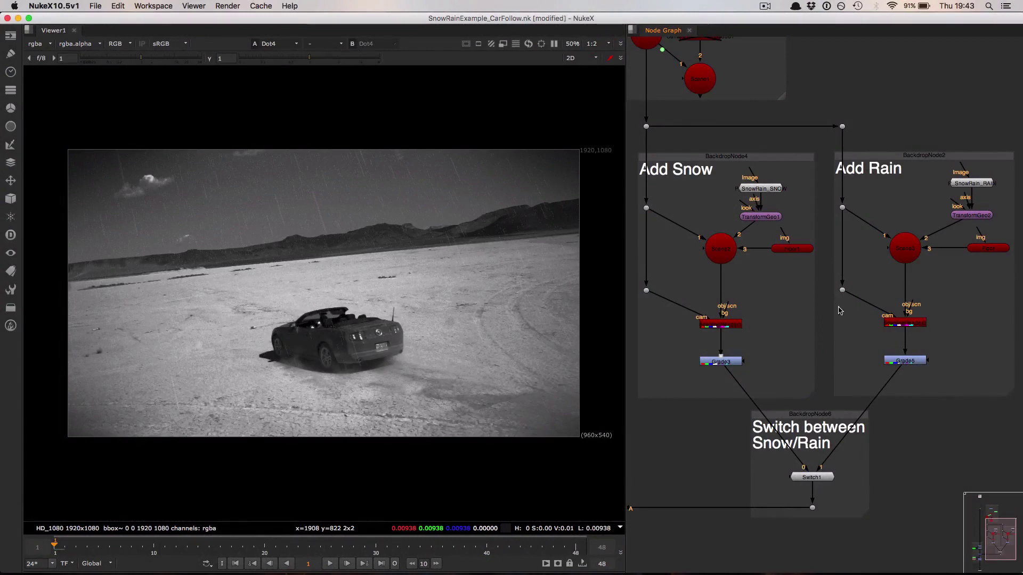
- Test ScanlineRender3's multisample samples at 1, restore 25, and close its properties
double_click(912, 325)
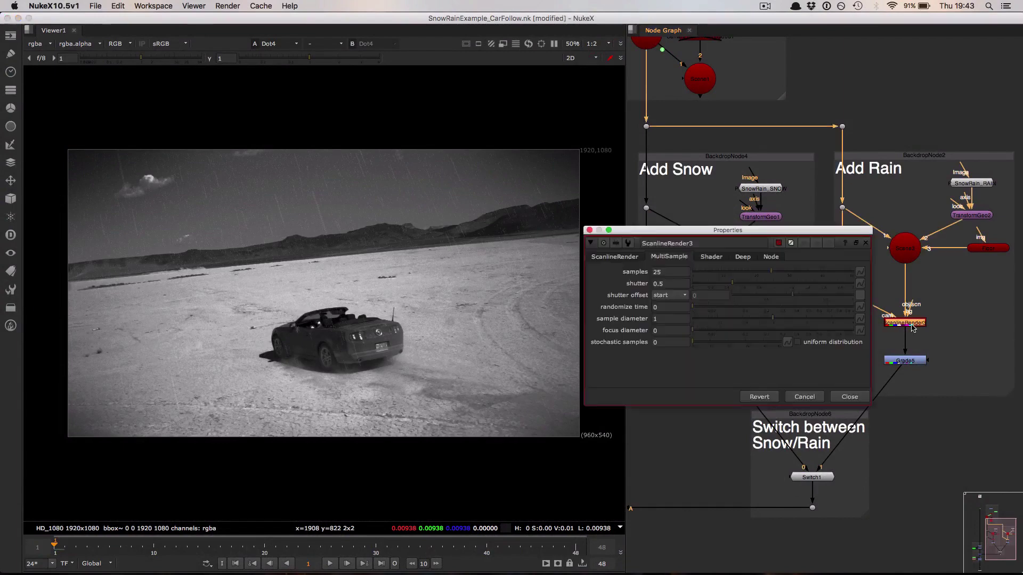
double_click(659, 272)
text(1)
key(Return)
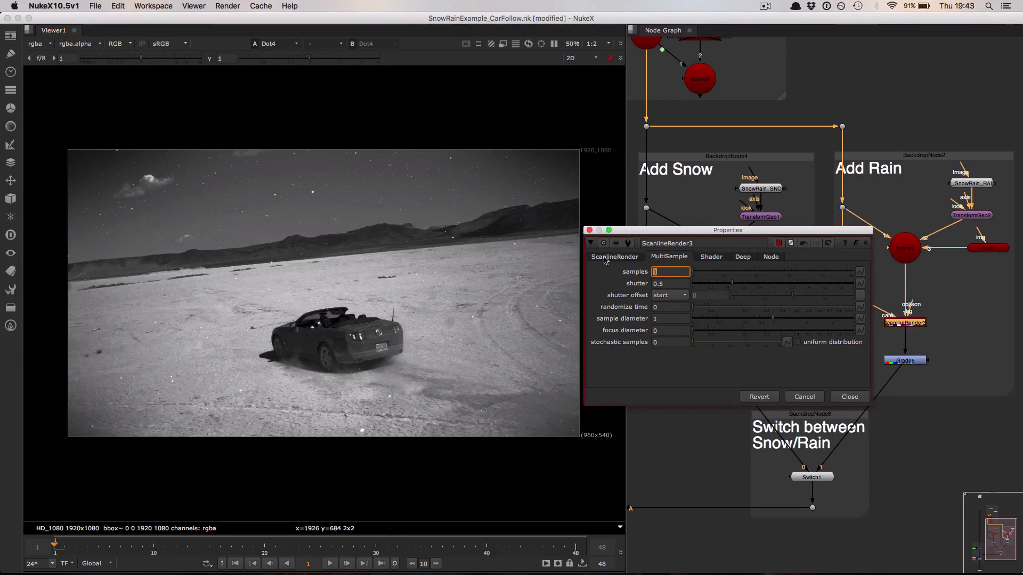
text(25)
key(Return)
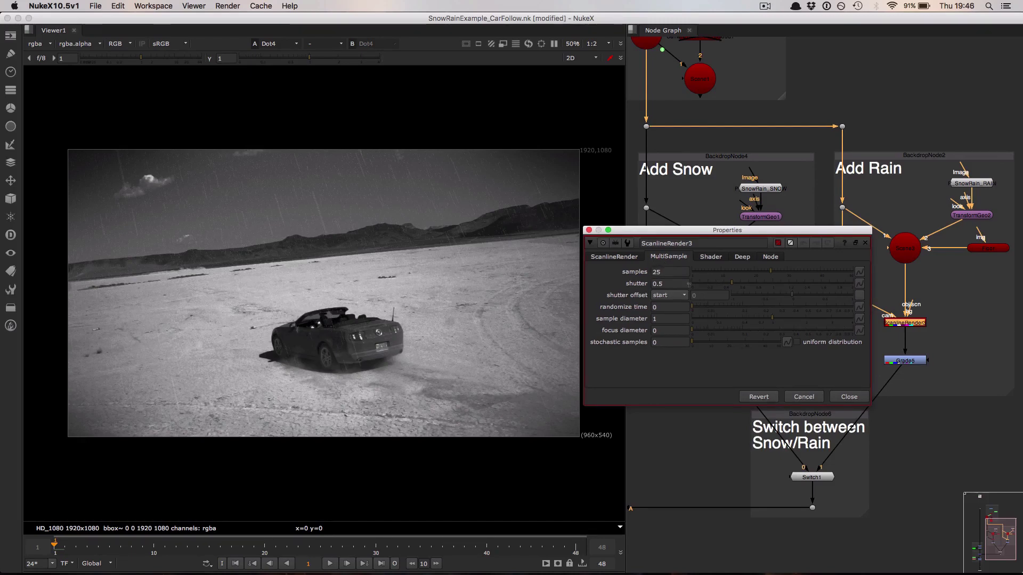
click(850, 398)
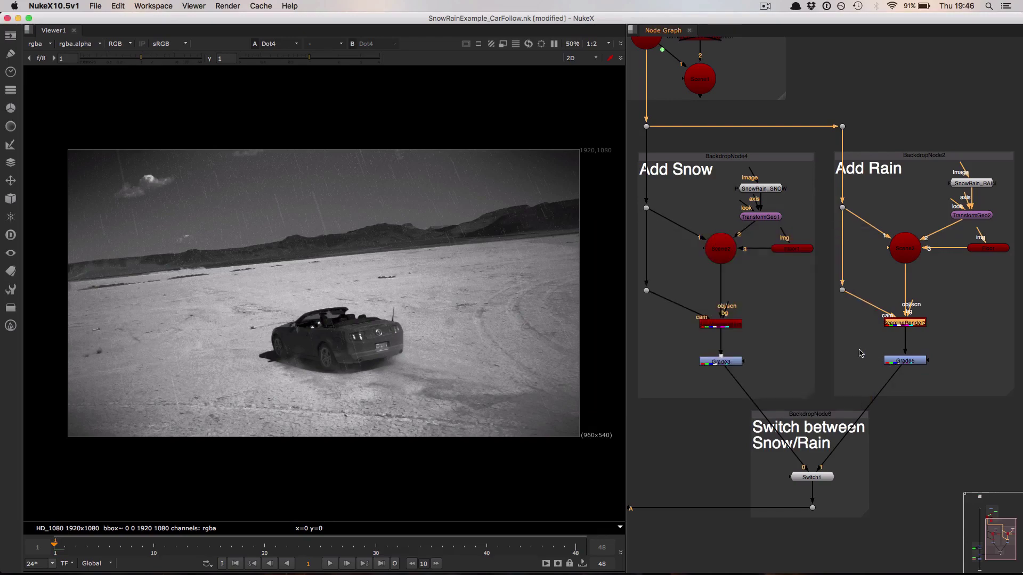